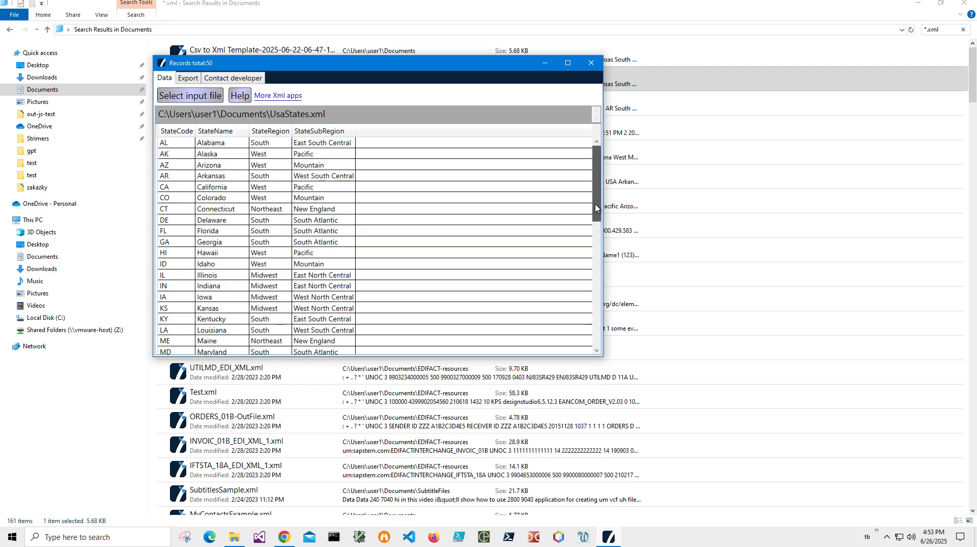
Step: Examine the records of UsaStates.xml and the available export formats in the XML viewer, closing the viewer when done
drag(595, 208, 614, 175)
click(591, 63)
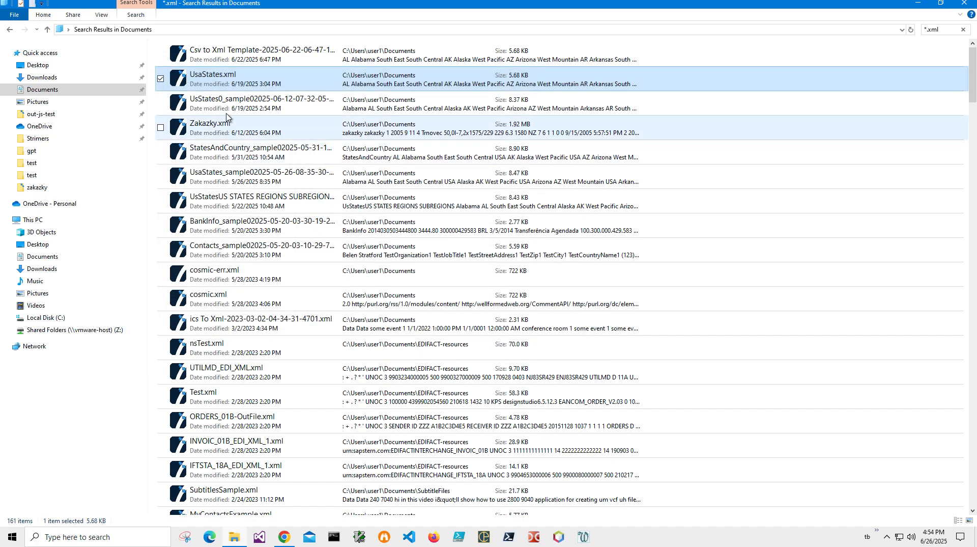
right_click(220, 85)
click(216, 87)
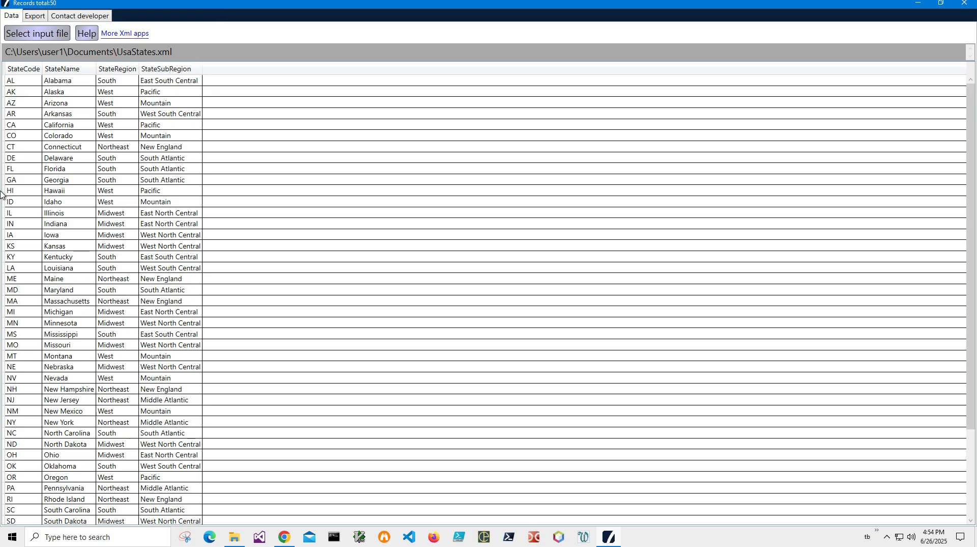
click(35, 18)
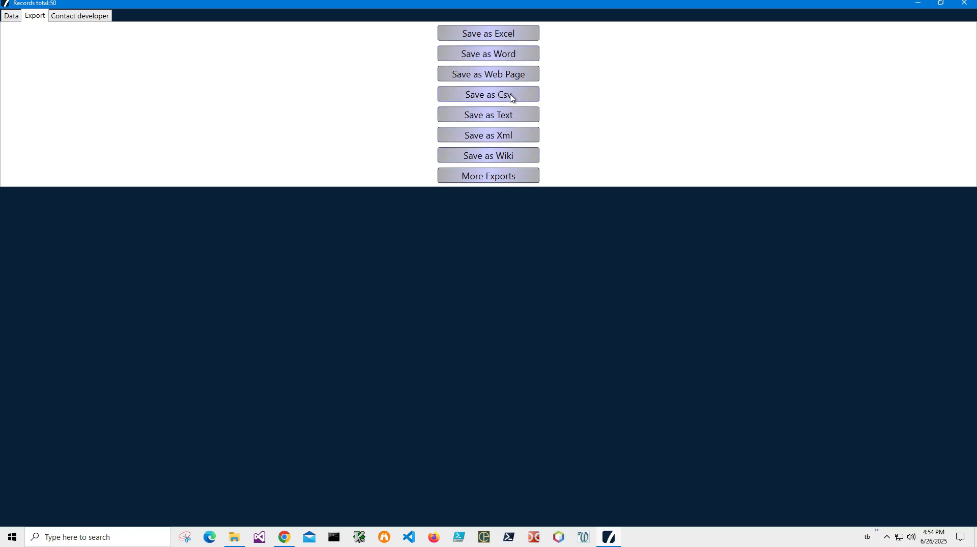
click(11, 15)
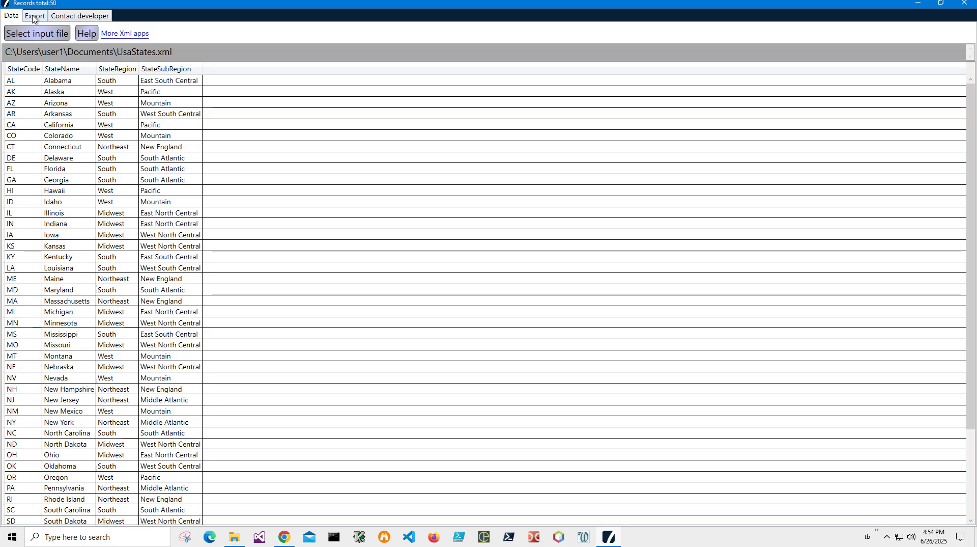
click(961, 6)
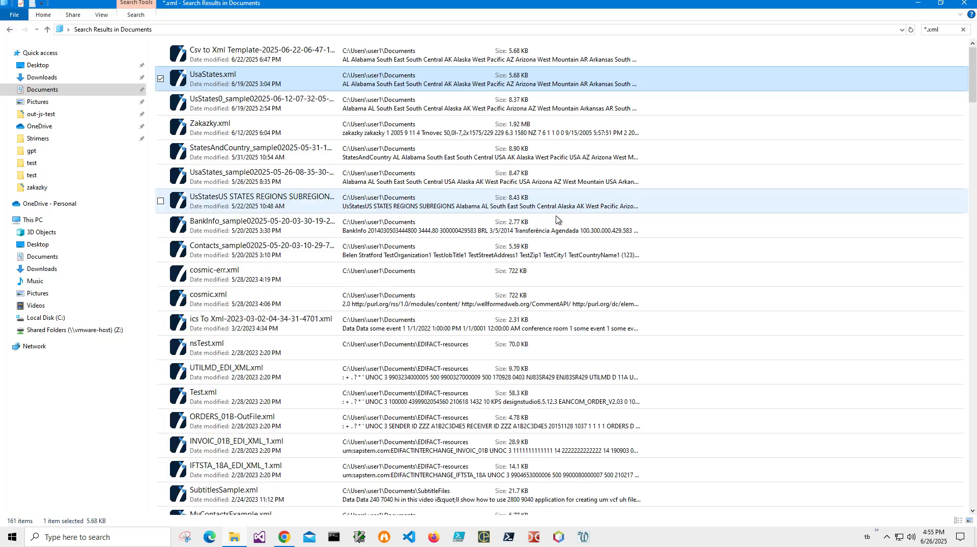
Step: Inspect the raw XML structure of UsaStates.xml in Notepad++, checking the first State element's tags, and close the editor
right_click(200, 80)
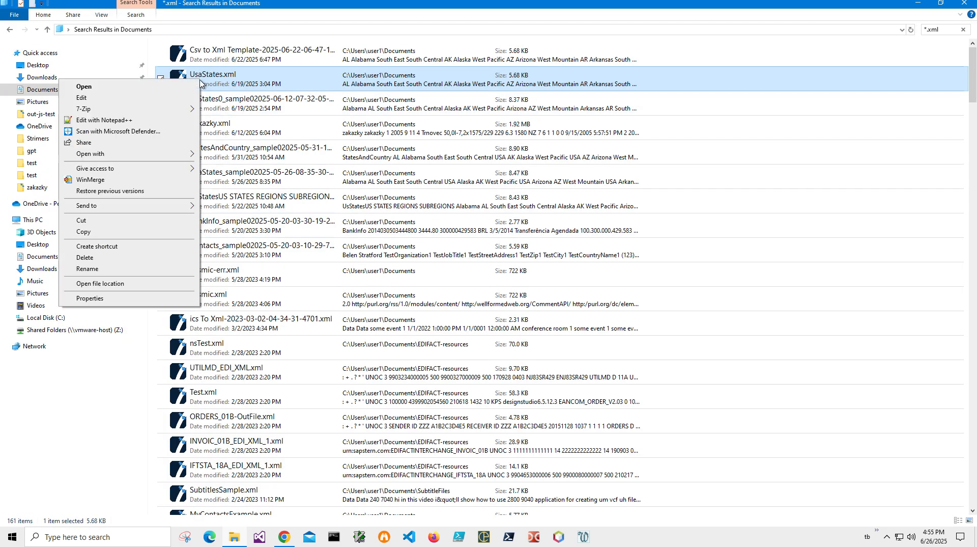
click(130, 120)
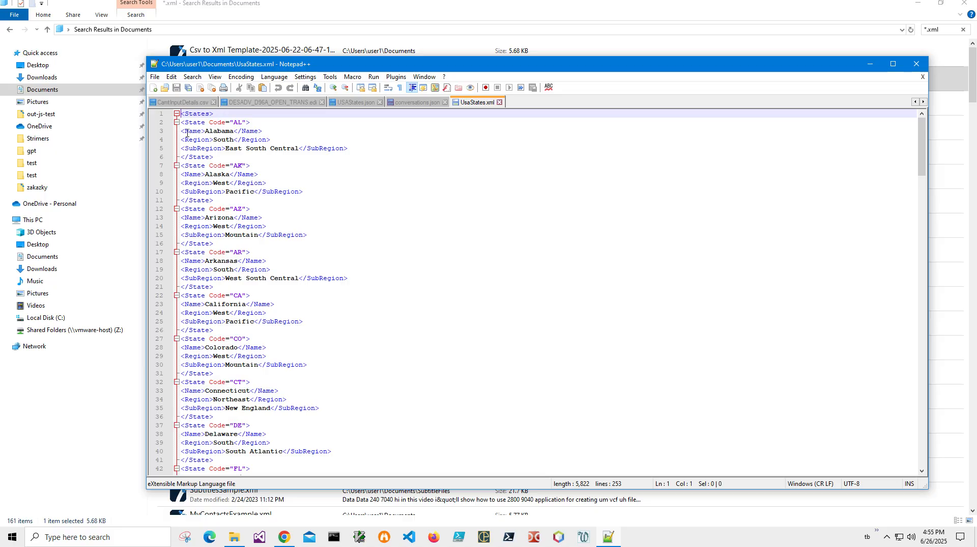
double_click(237, 122)
click(215, 131)
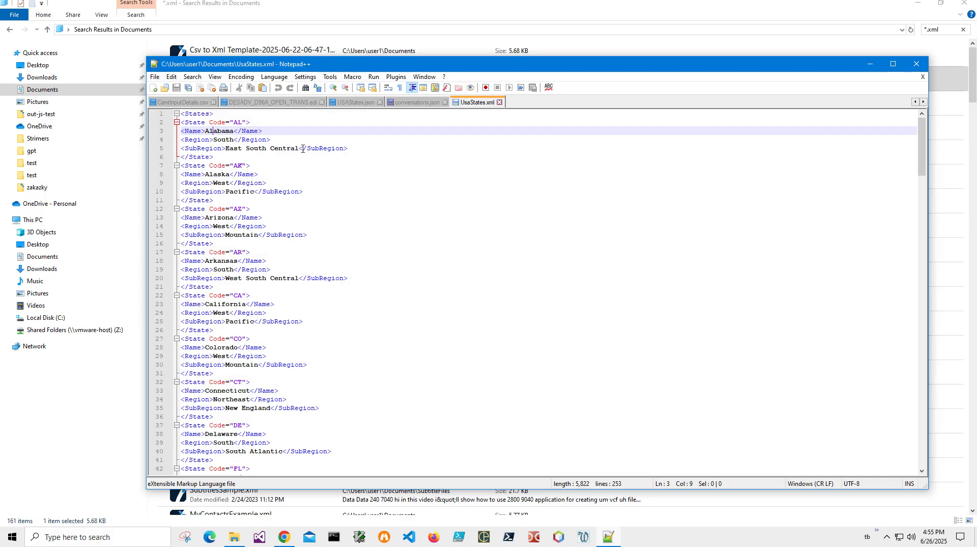
click(916, 64)
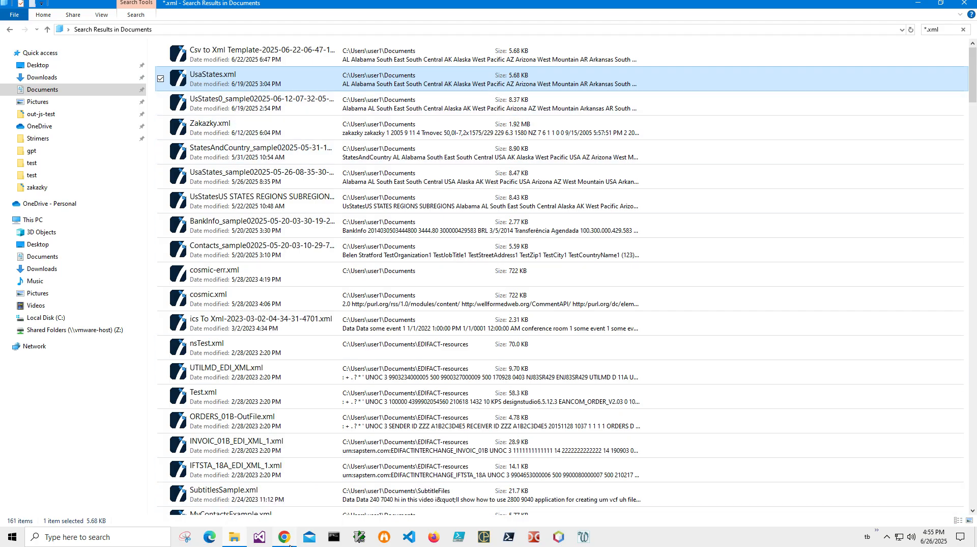
Step: In Chrome, search the whiterock software site for "xml to csv", then download and open the Xml To Csv Template setup archive
click(334, 536)
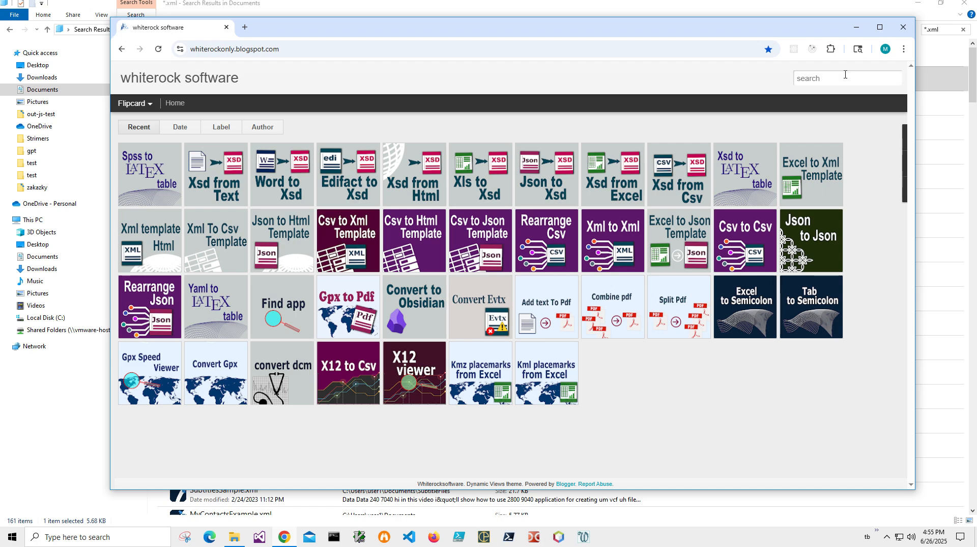
text(xml to csv)
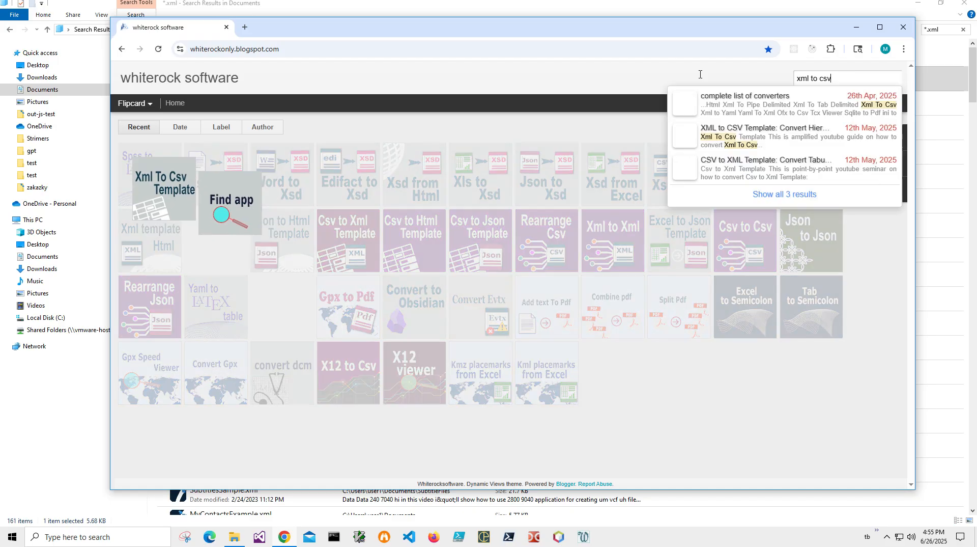
click(131, 199)
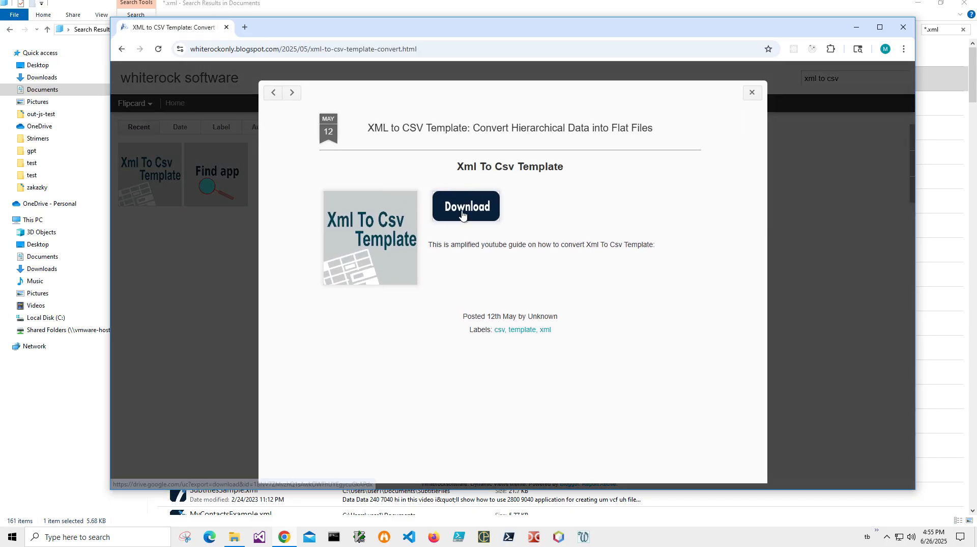
click(462, 213)
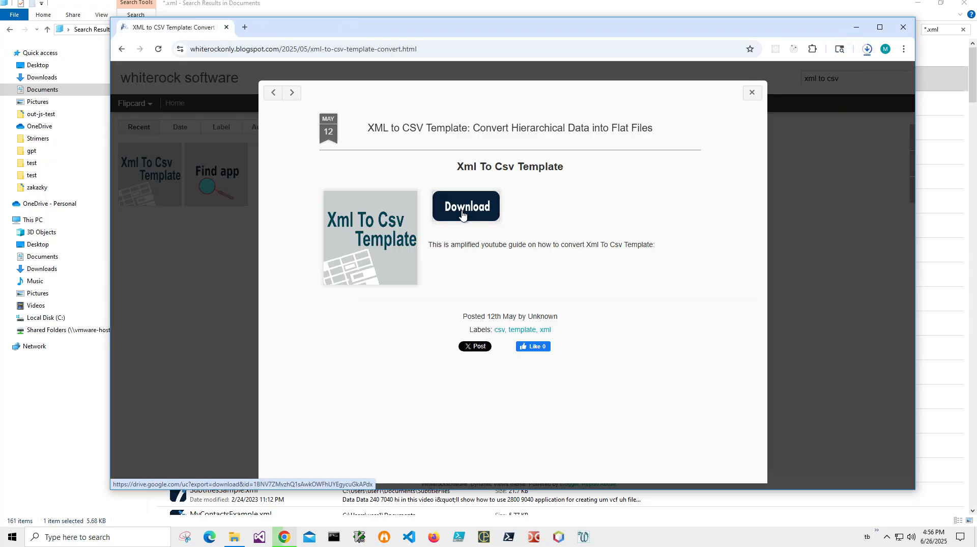
click(868, 50)
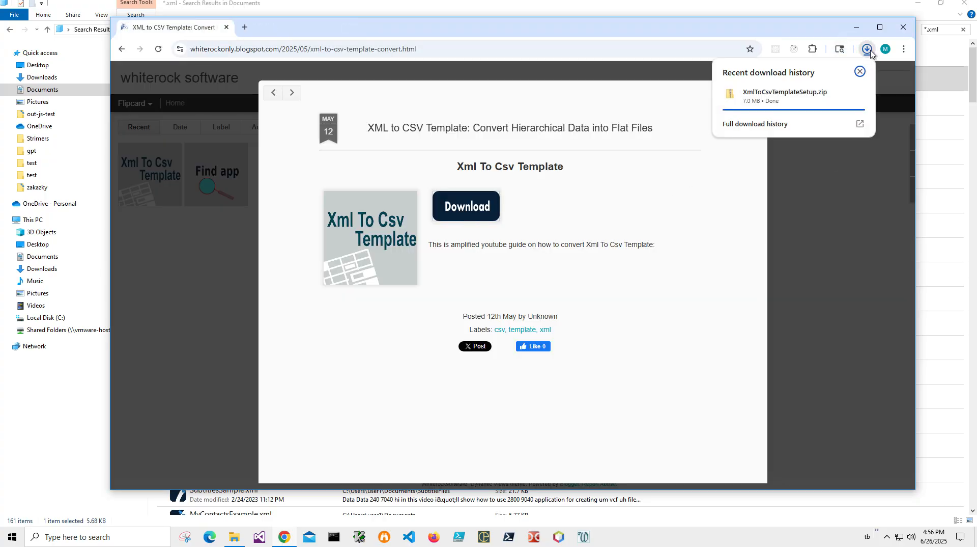
click(783, 97)
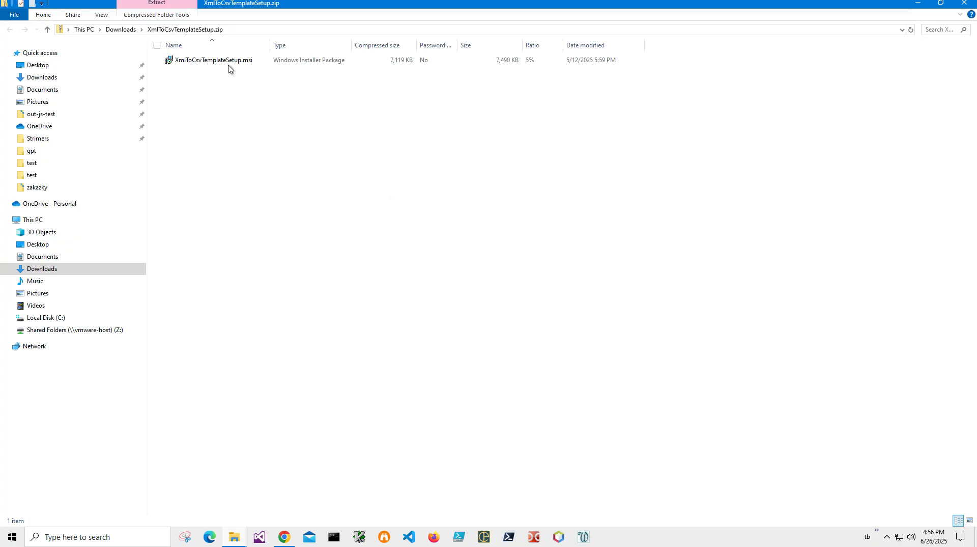
Step: Run XmlToCsvTemplateSetup.msi despite the SmartScreen warning and complete the XmlToCsvTemplate installation with administrator approval
click(228, 62)
double_click(227, 62)
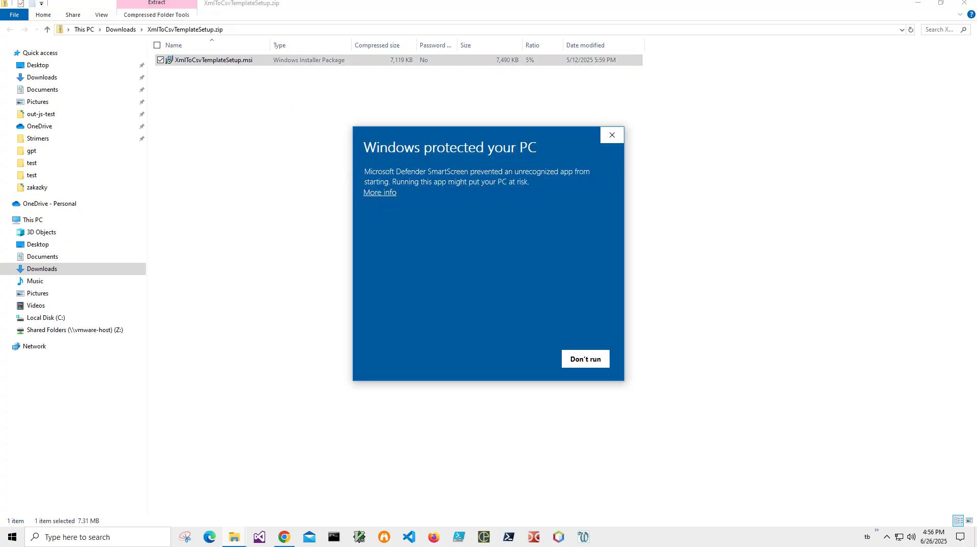
click(374, 192)
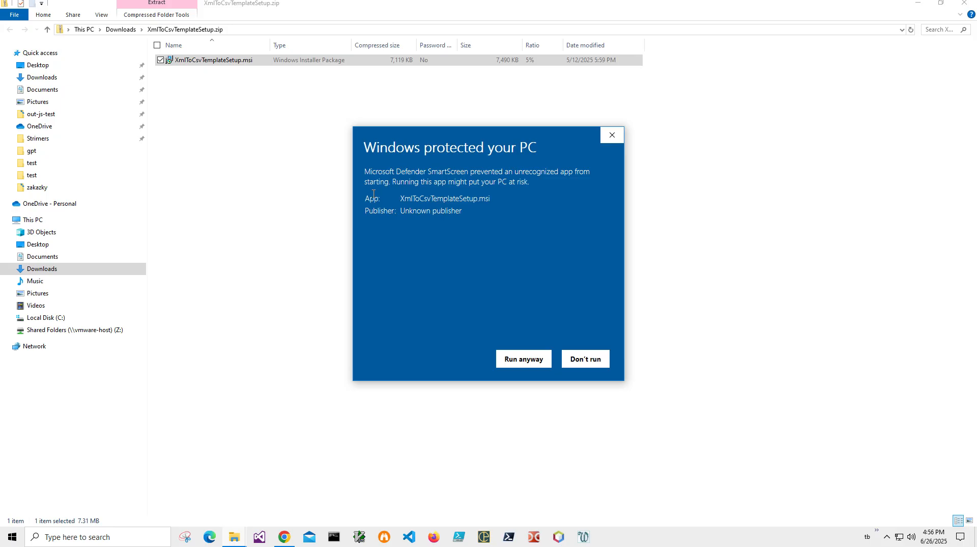
drag(364, 210, 457, 210)
click(517, 360)
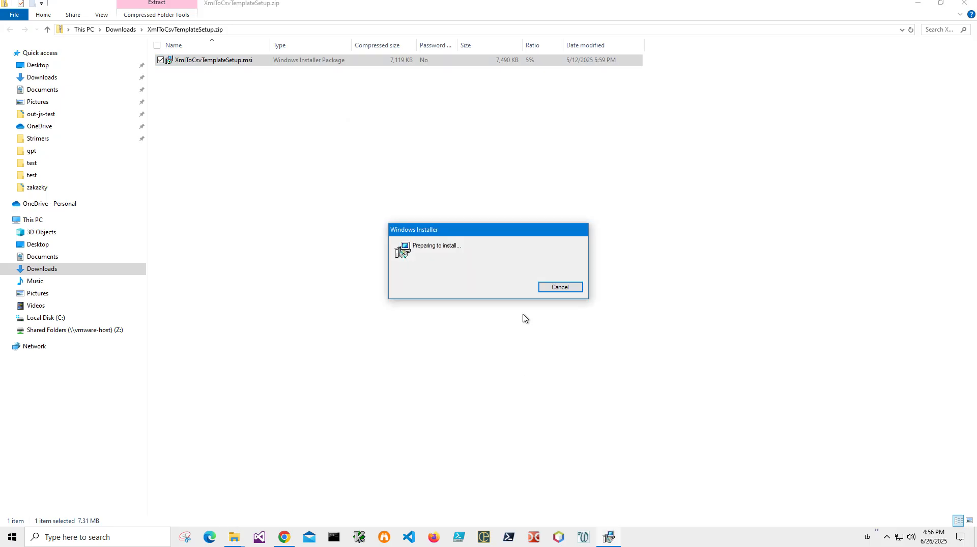
click(537, 345)
click(536, 346)
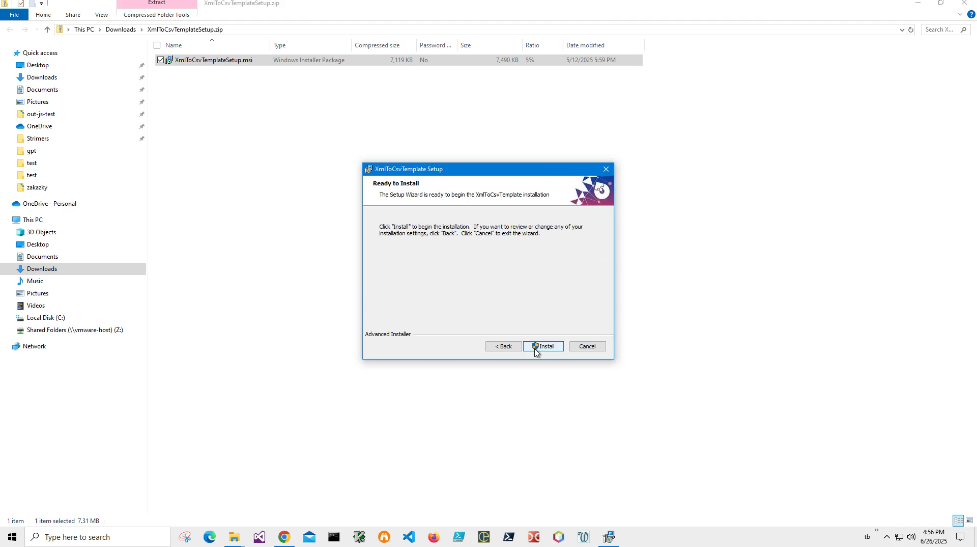
click(537, 346)
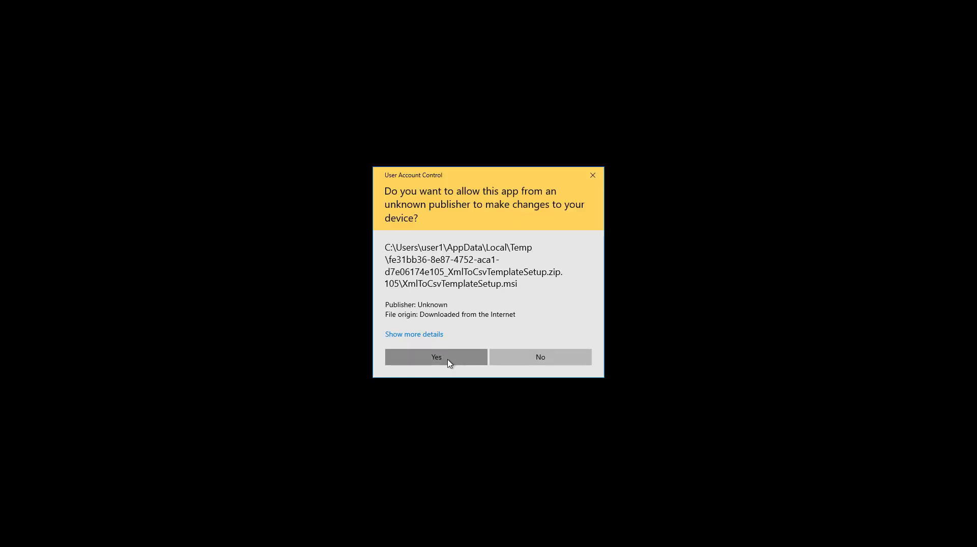
click(448, 363)
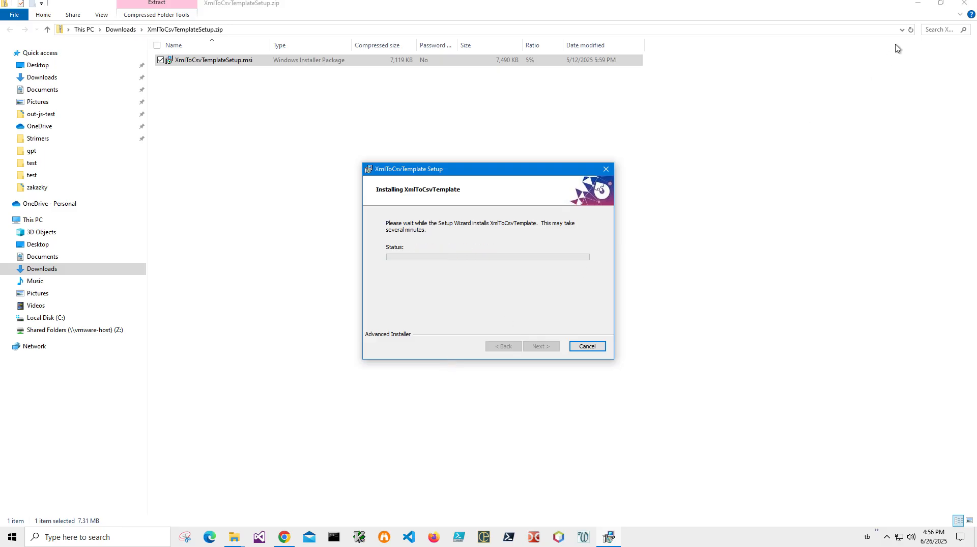
click(547, 348)
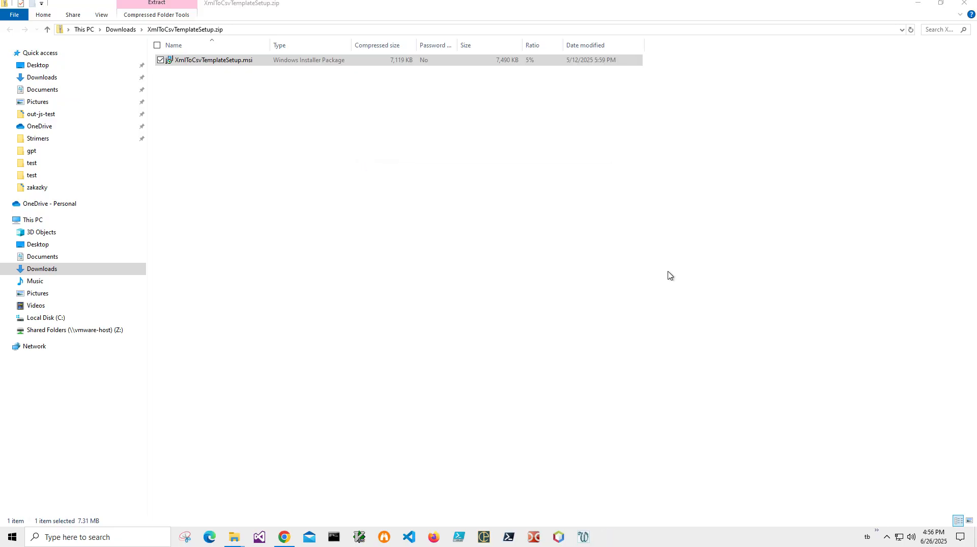
Step: Close the File Explorer and browser windows and launch XmlToCsvTemplate from the desktop
click(965, 5)
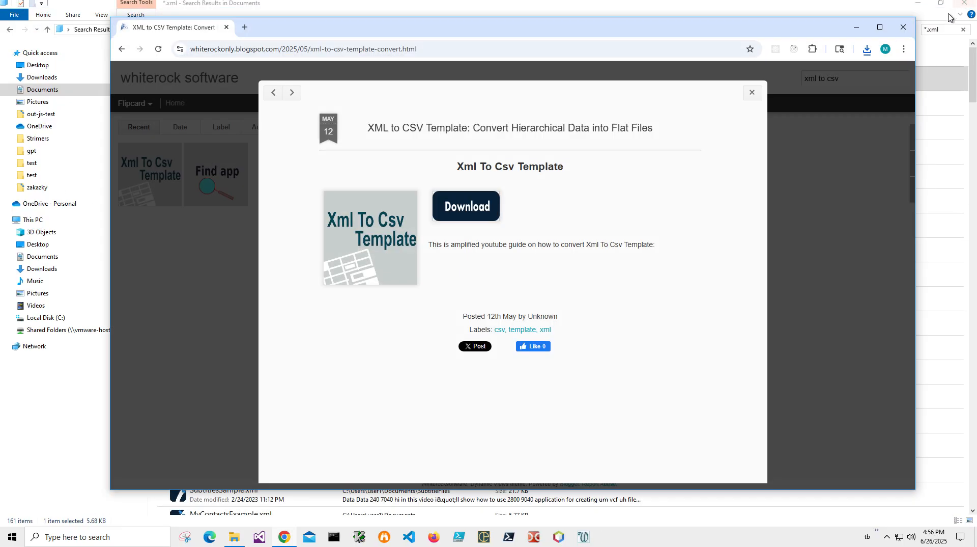
click(964, 5)
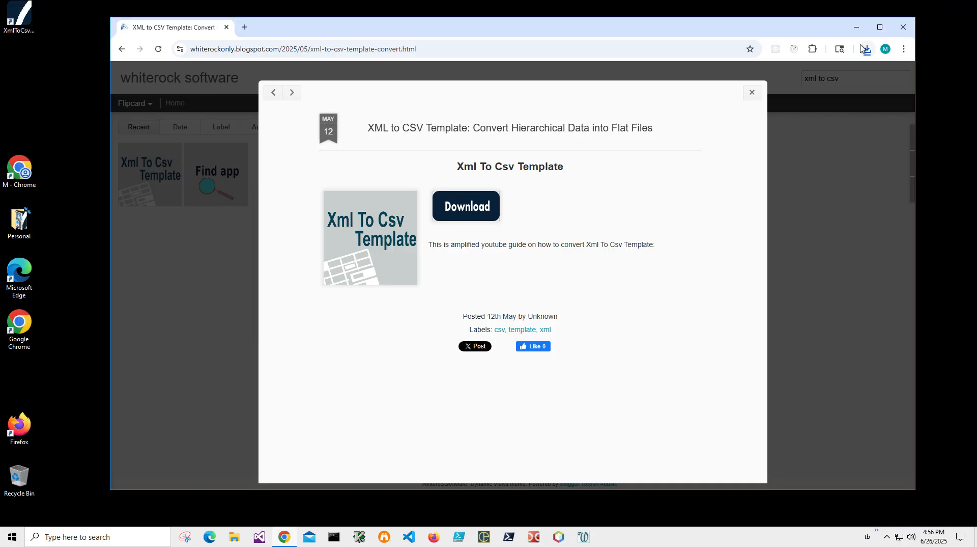
click(23, 23)
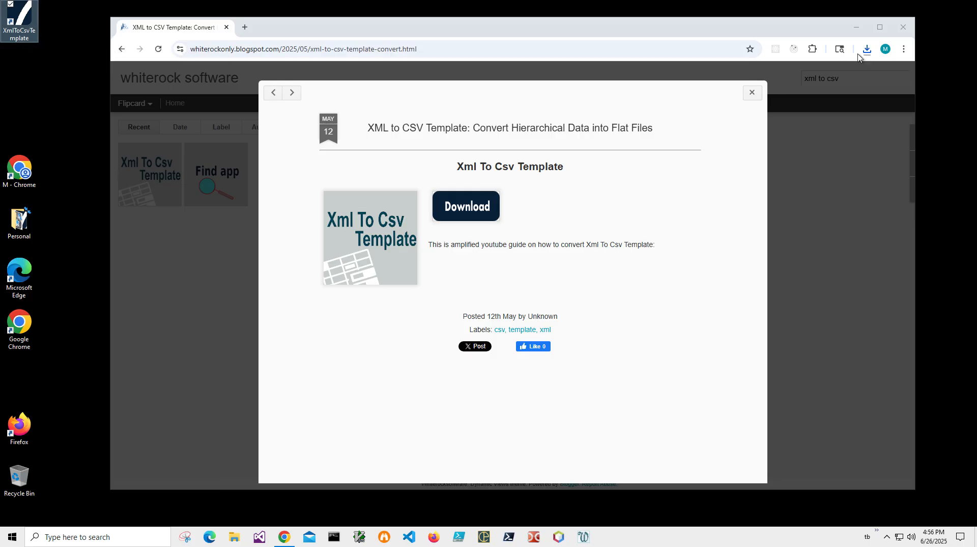
click(903, 27)
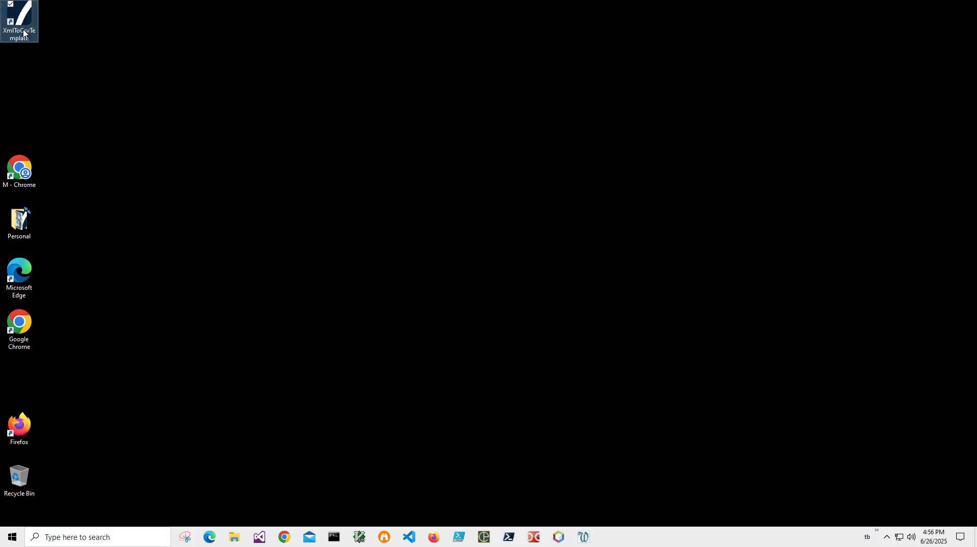
double_click(24, 34)
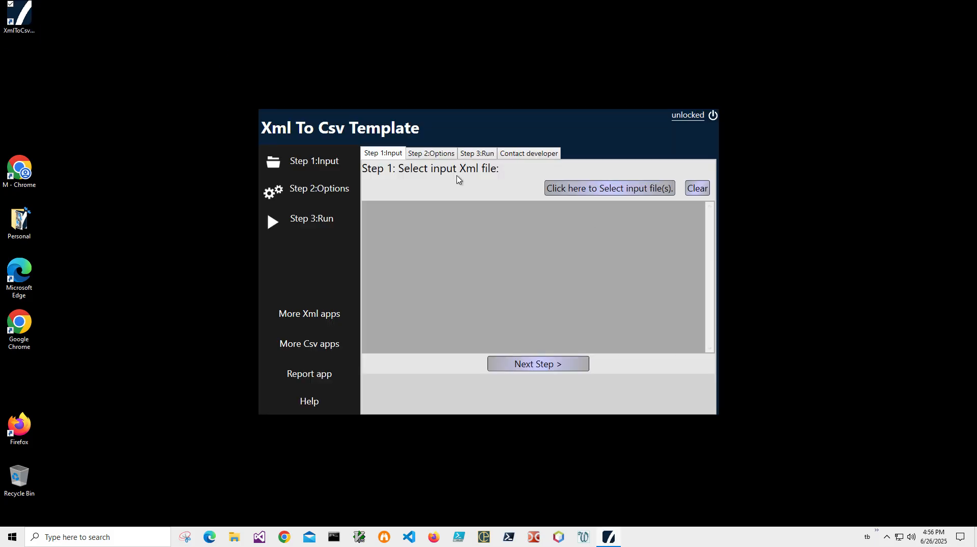
Step: Select UsaStates.xml from Documents as the input file and proceed to the conversion options
click(574, 188)
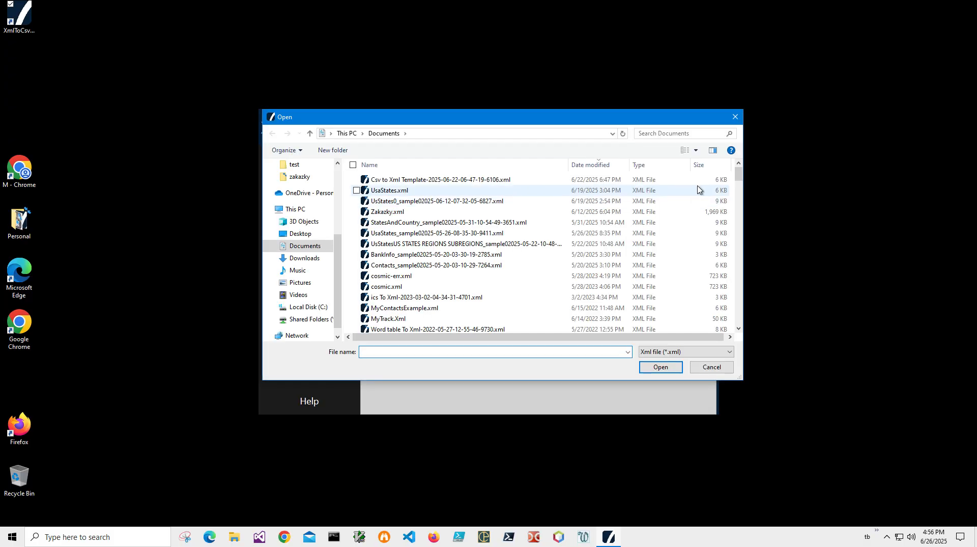
double_click(408, 191)
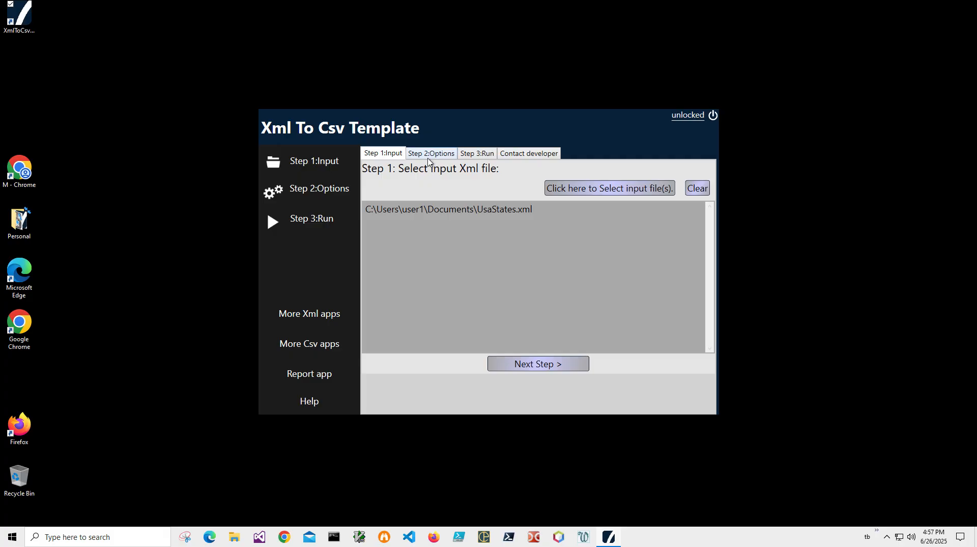
click(524, 369)
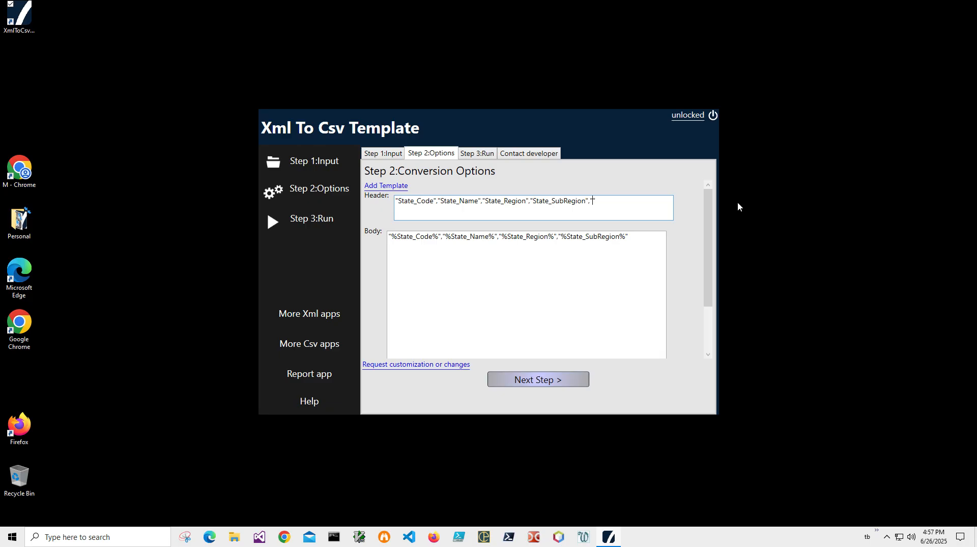
Step: Add a "Country" column at the end of the template header and the constant "USA" at the end of the body
text(Country)
click(651, 242)
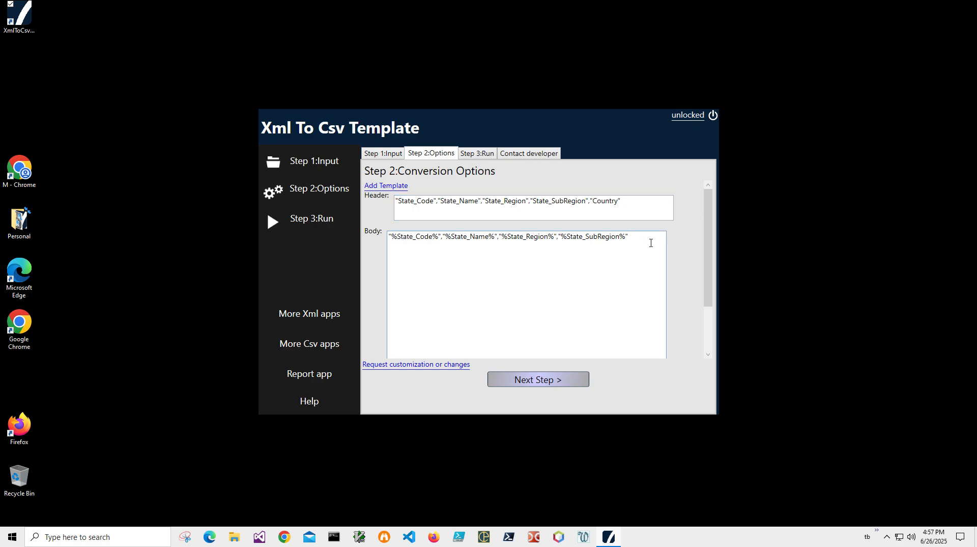
text(,"USA")
drag(657, 237, 368, 244)
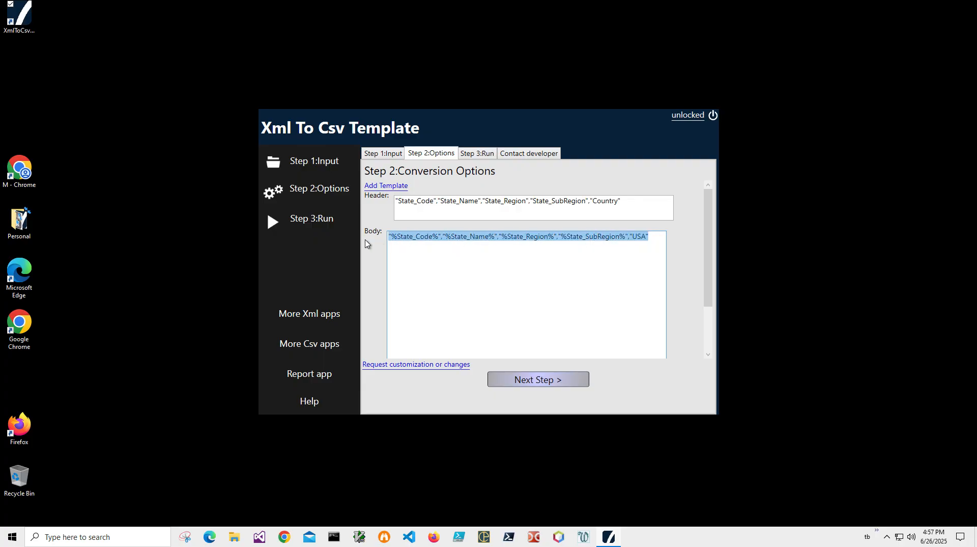
click(413, 238)
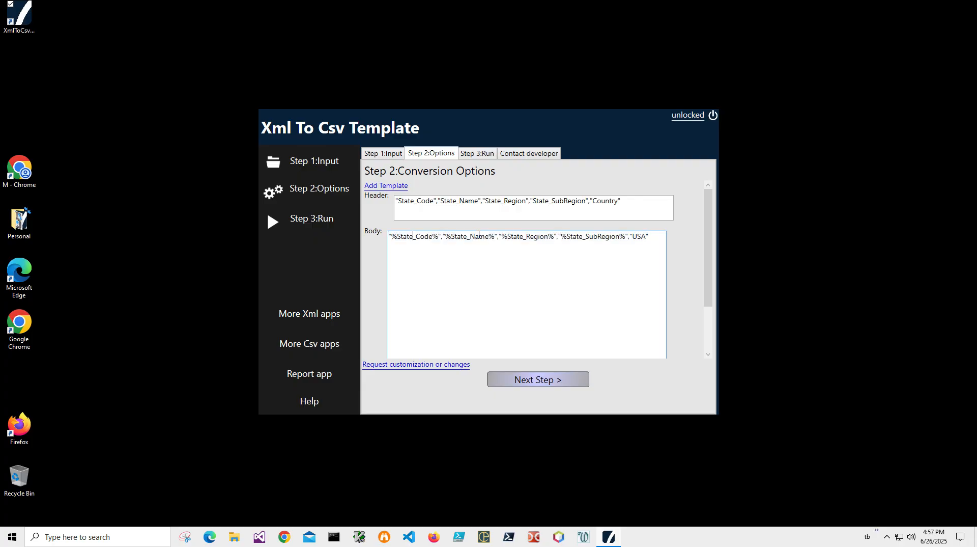
Step: Shorten the first header column name from State_Code to "Code" by removing its State_ prefix
click(416, 202)
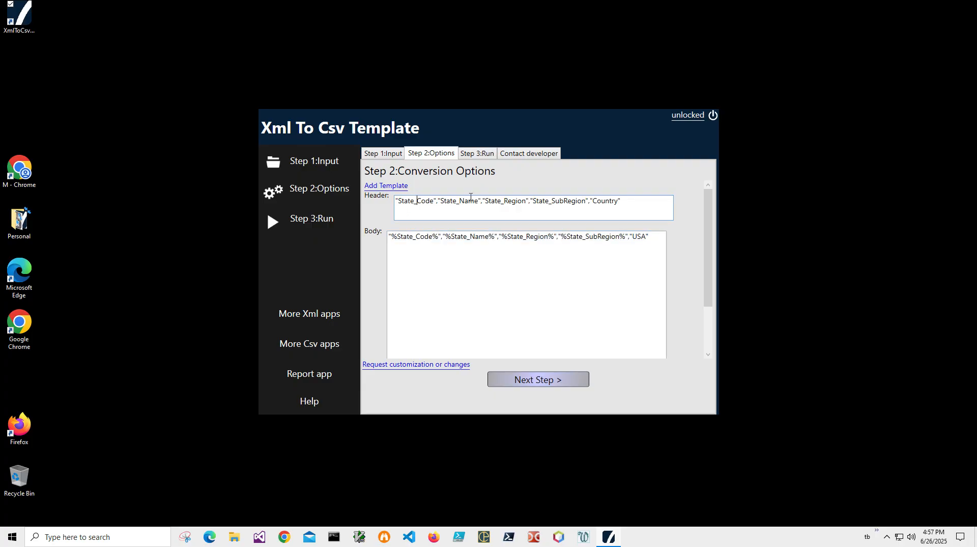
key(shift+Left)
key(shift+Left)
key(shift+Left)
key(shift+Left)
key(shift+Left)
key(shift+Left)
key(BackSpace)
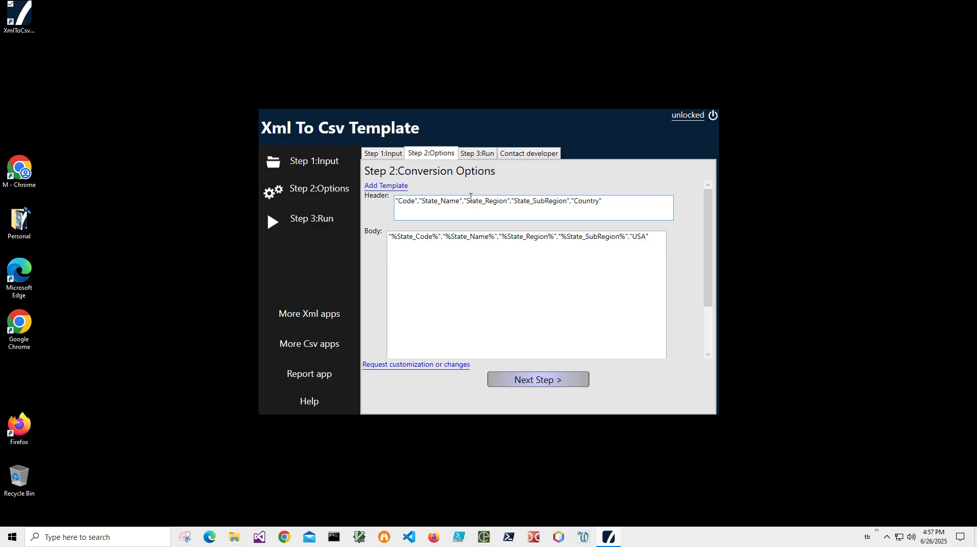
Step: Remove the State_ prefix from the remaining header columns so they read "Name", "Region" and "SubRegion"
key(Delete)
key(Delete)
key(Delete)
key(Delete)
key(Delete)
key(Delete)
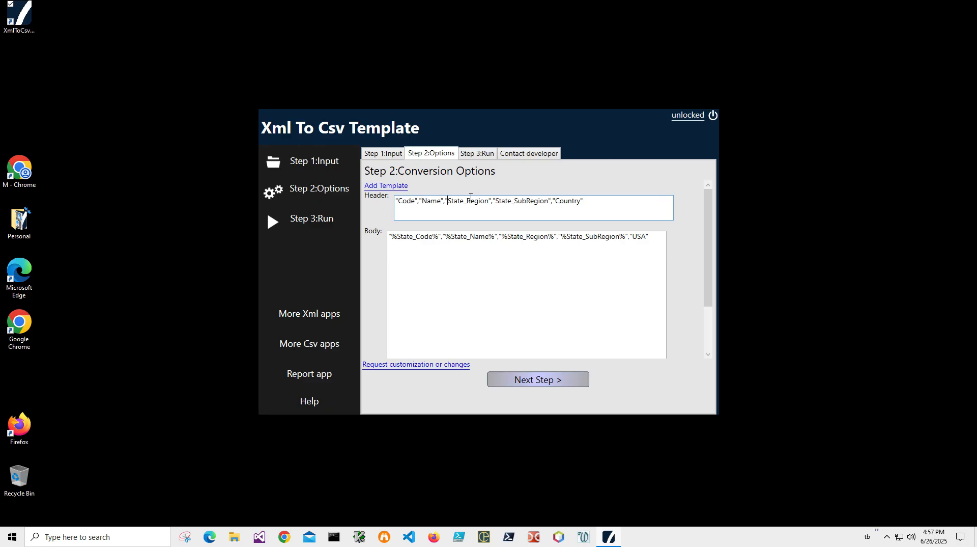
key(Delete)
key(Delete)
key(Delete)
key(Delete)
key(Delete)
key(Delete)
key(Right)
key(Right)
key(Right)
key(Right)
key(Right)
key(Right)
key(Right)
key(Right)
key(Right)
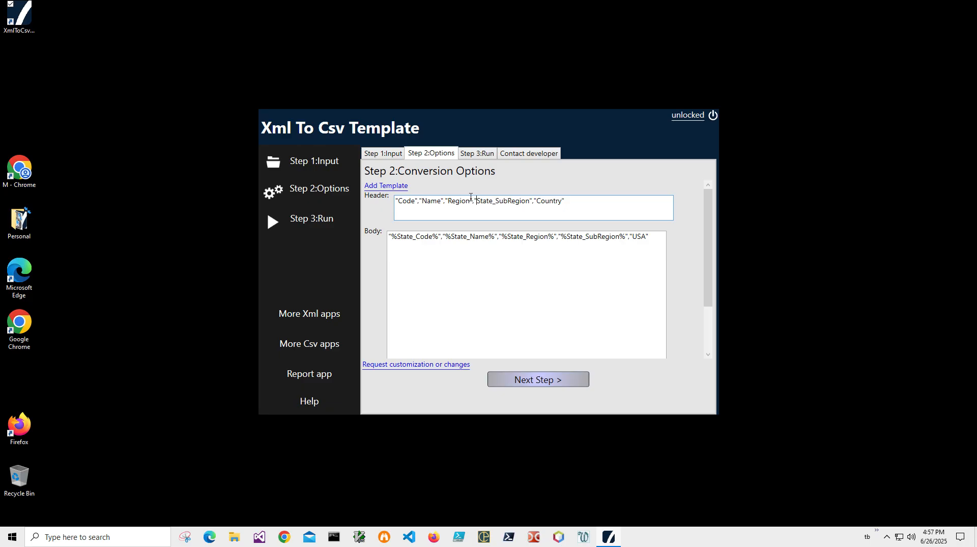
key(Delete)
key(Delete)
key(Delete)
key(Delete)
key(Delete)
key(Delete)
Step: Move the "Region" column in the header so it comes directly after "SubRegion"
click(446, 202)
key(shift+Right)
key(shift+Right)
key(shift+Right)
key(shift+Right)
key(shift+Right)
key(shift+Right)
key(shift+Right)
key(shift+Right)
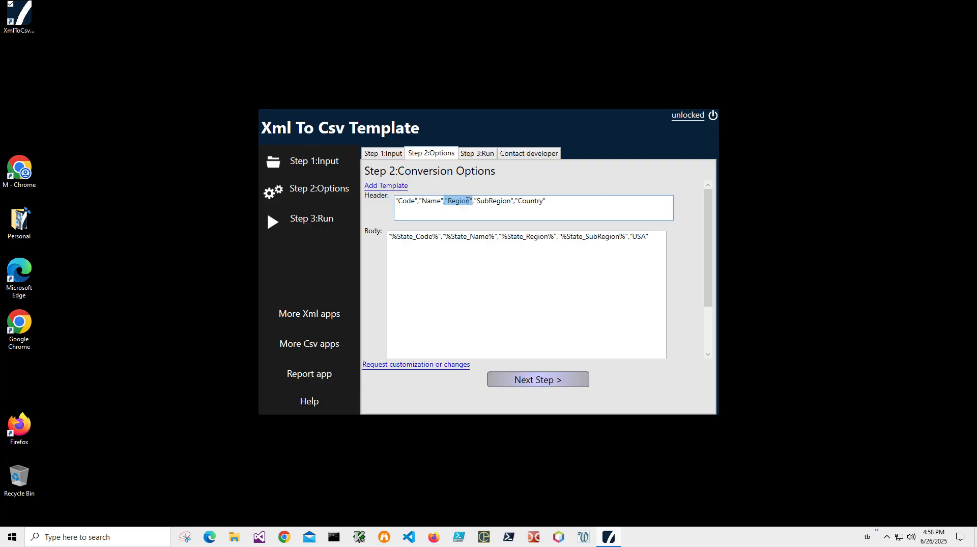
key(Delete)
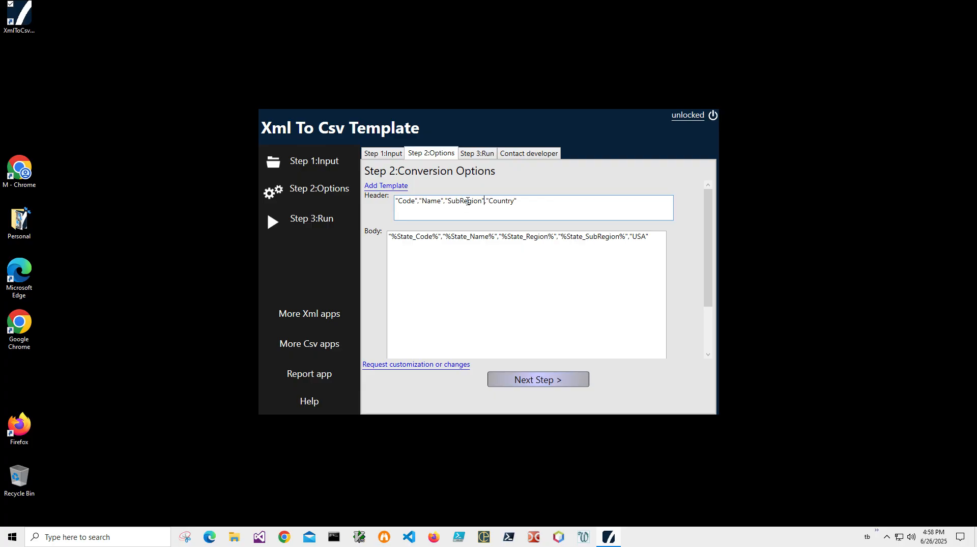
text(,"Region")
Step: Move the "%State_Region%" field in the body so it follows "%State_SubRegion%", before "USA"
click(499, 239)
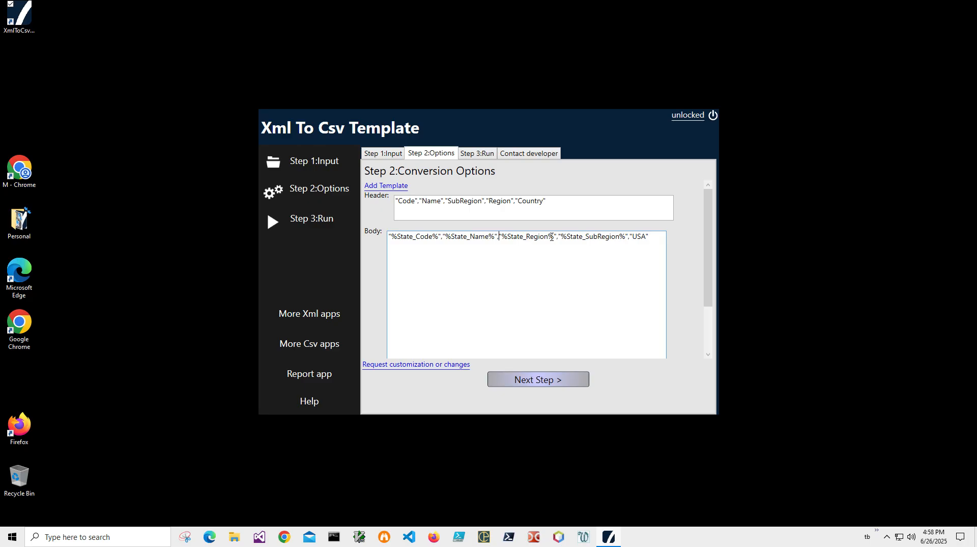
key(shift+Right)
key(shift+Right)
key(shift+Right)
key(shift+Right)
key(shift+Right)
key(shift+Right)
key(shift+Right)
key(shift+Right)
key(shift+Right)
key(shift+Right)
key(shift+Right)
key(shift+Right)
key(shift+Right)
key(shift+Right)
key(shift+Right)
key(shift+Right)
key(shift+Right)
key(shift+Right)
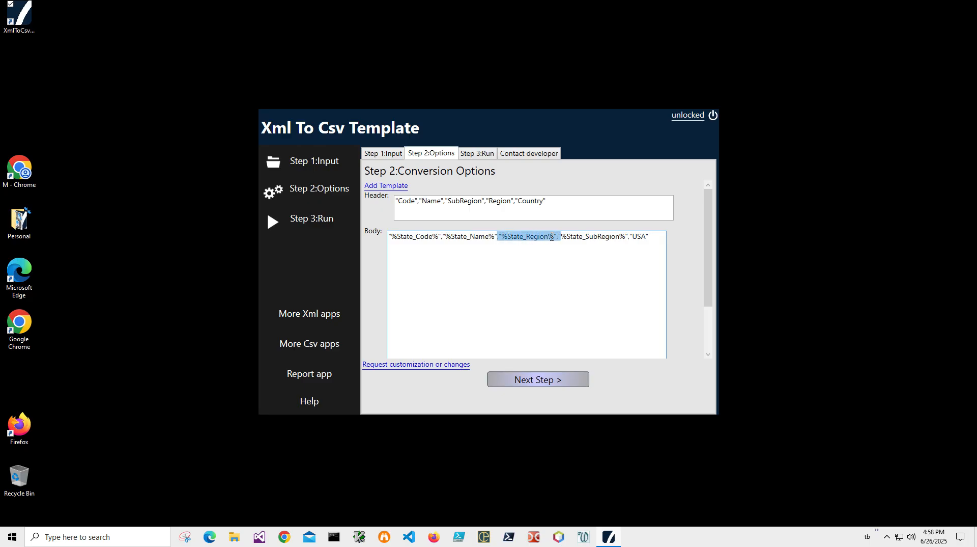
key(shift+Left)
key(shift+Left)
key(ctrl+c)
key(Delete)
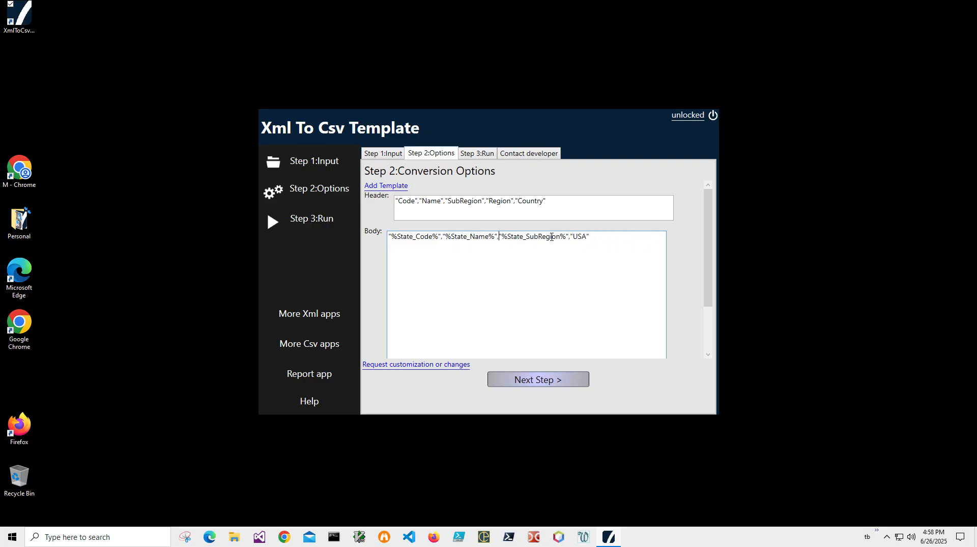
key(ctrl+v)
Step: Leave the footer empty, proceed to running the conversion, and save the result as a CSV in Documents under the suggested name
scroll(623, 285, down, 3)
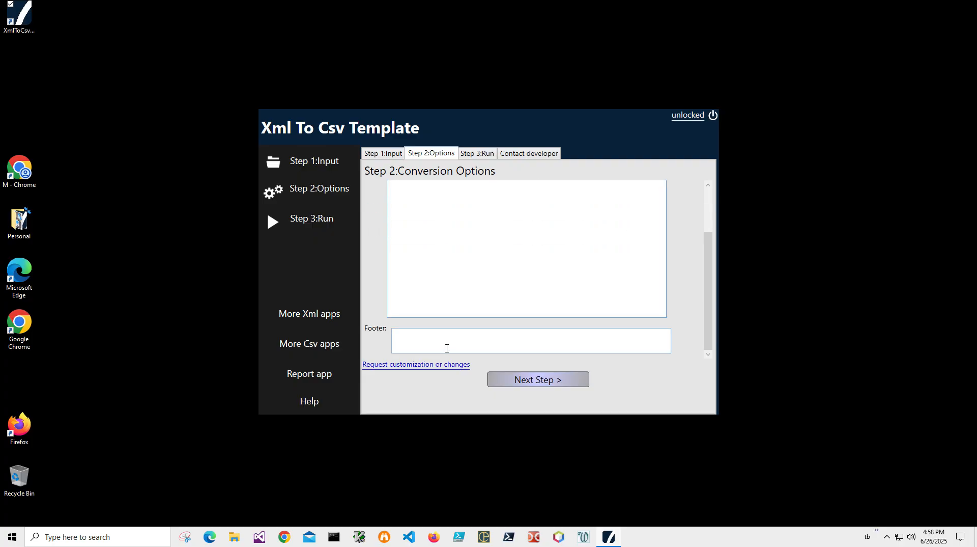
scroll(672, 331, up, 3)
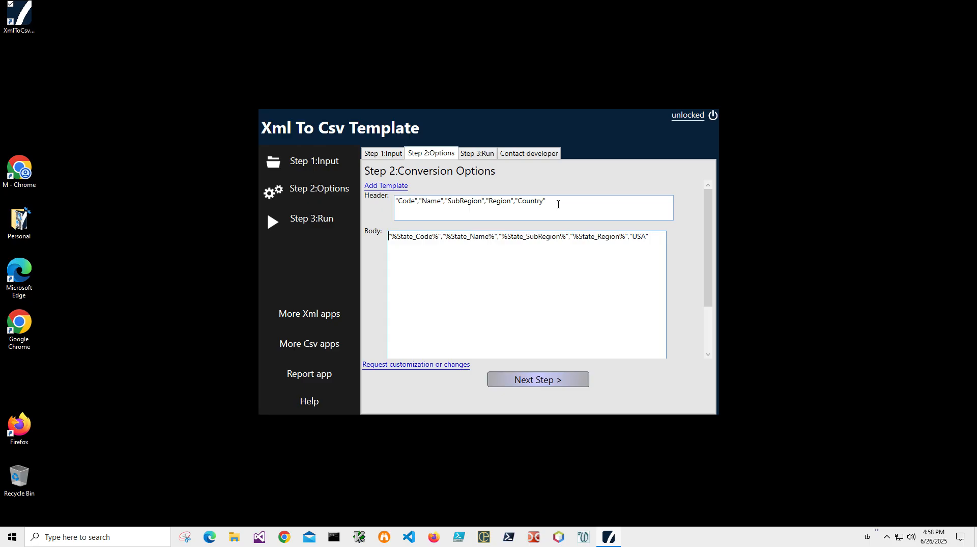
scroll(558, 204, down, 5)
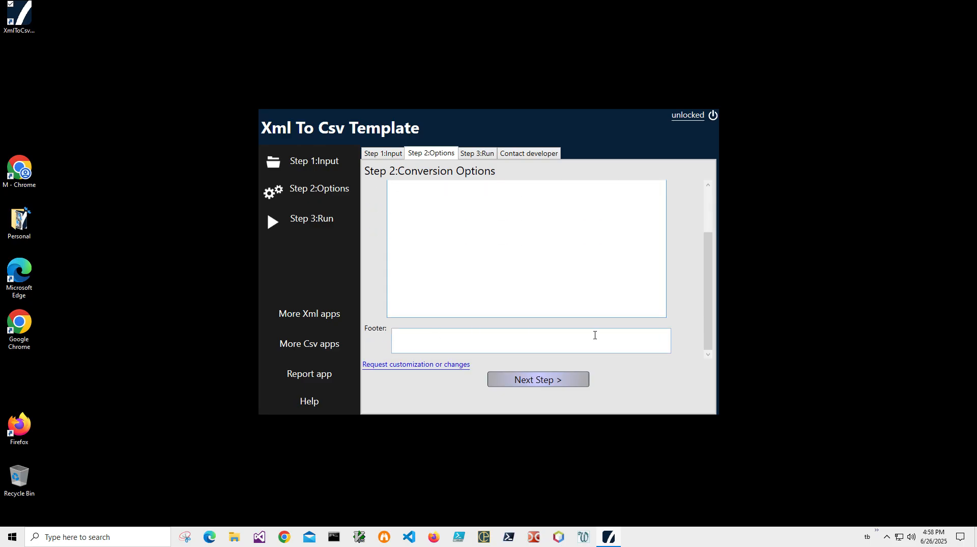
click(558, 382)
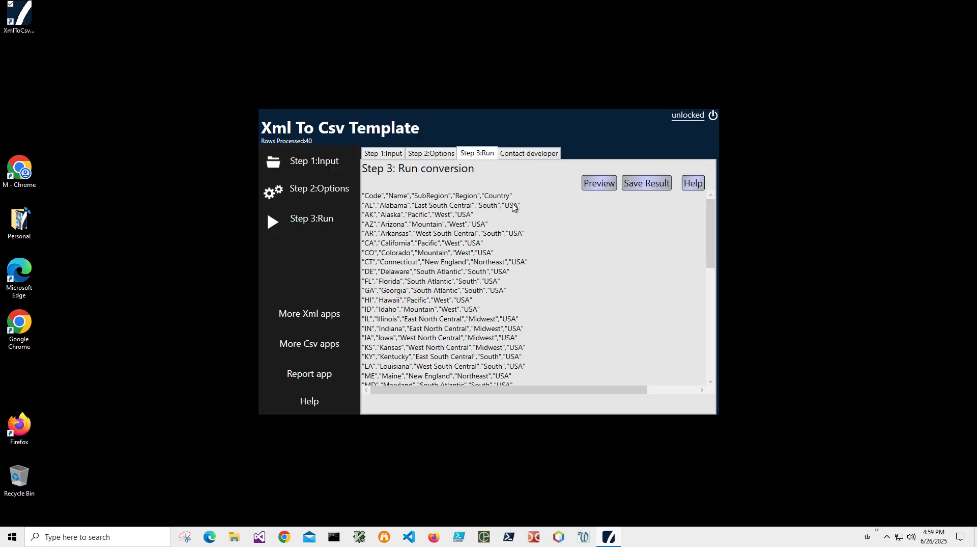
click(662, 184)
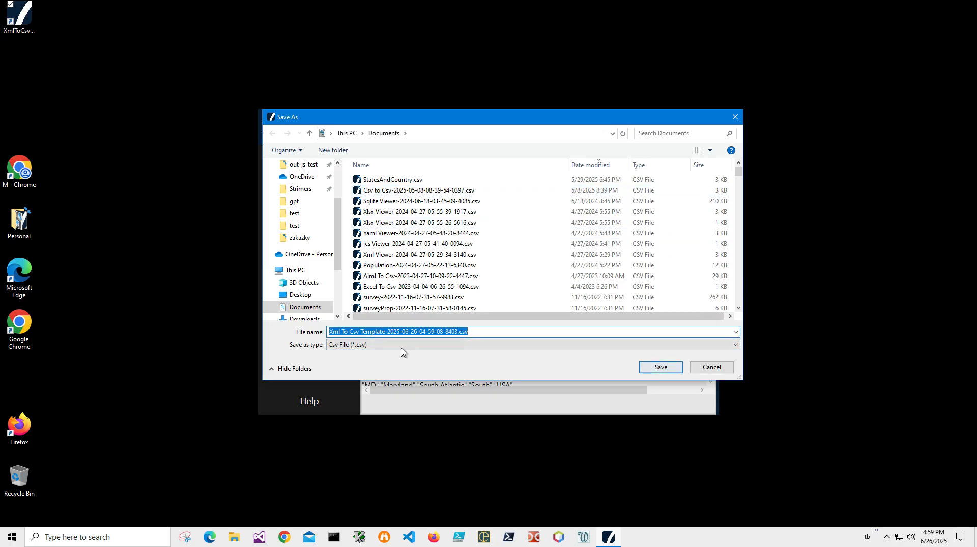
click(659, 366)
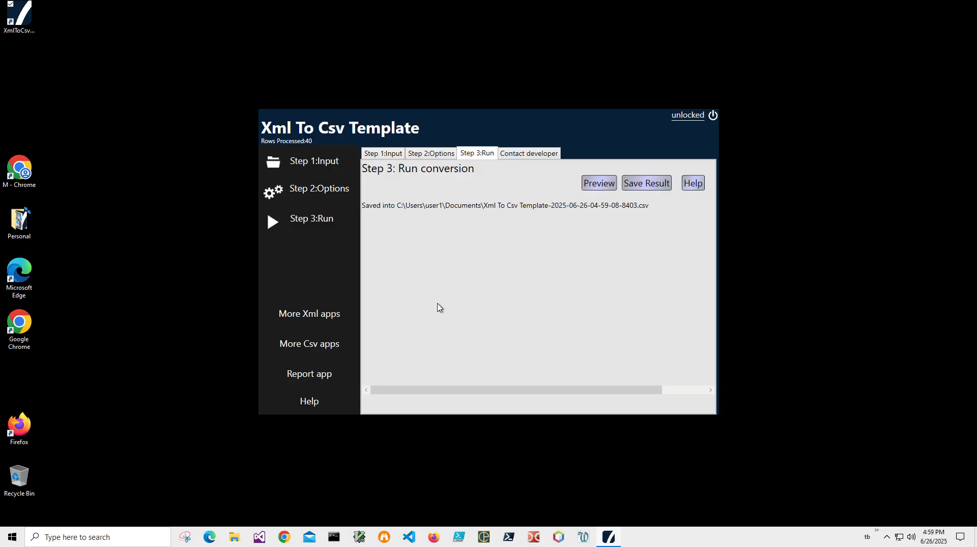
Step: Open the newly saved Xml To Csv Template CSV from File Explorer's recent files in Excel
key(super+e)
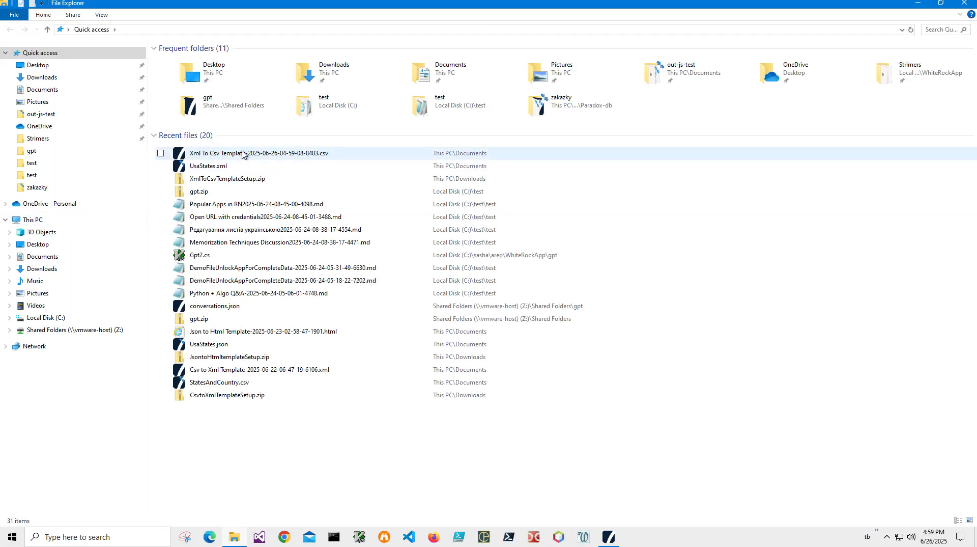
right_click(242, 154)
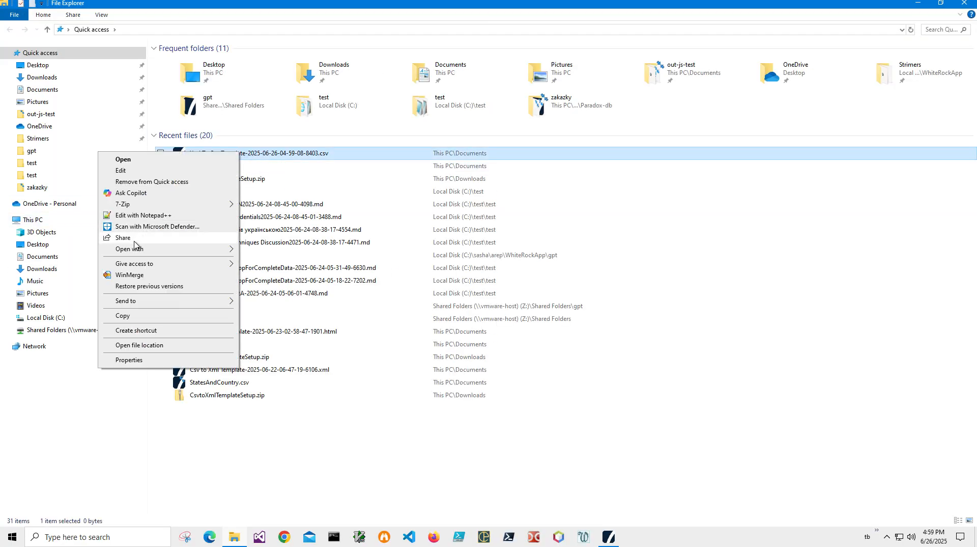
click(270, 250)
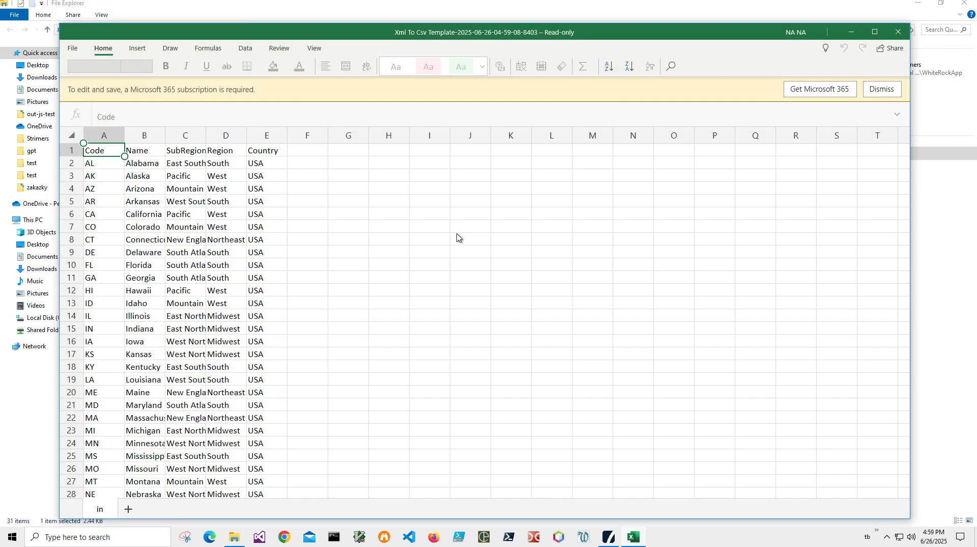
Step: Examine the converted spreadsheet's header row, column order and Country values through all the state rows
click(152, 242)
key(Right)
key(Right)
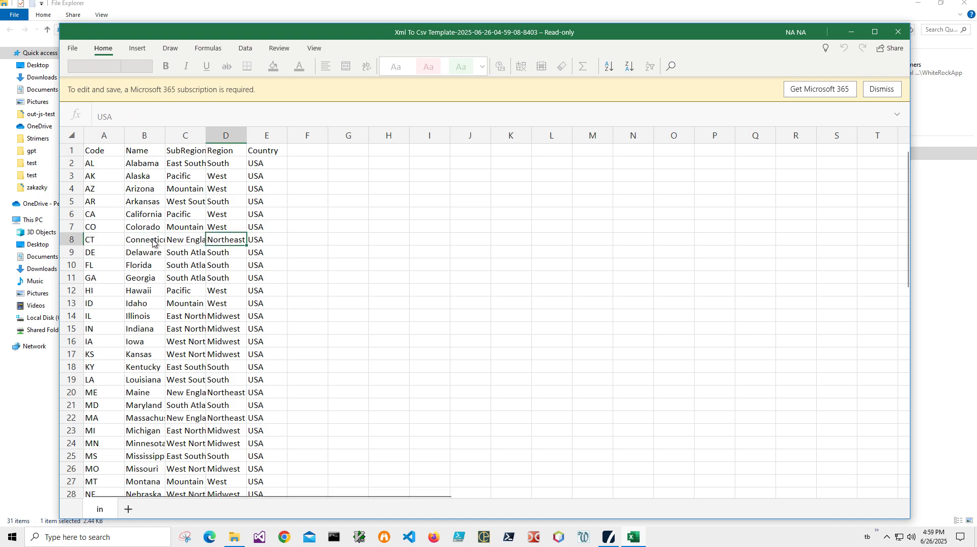
key(Left)
key(Left)
key(Left)
key(Up)
key(Up)
key(Up)
key(Up)
key(Up)
key(Up)
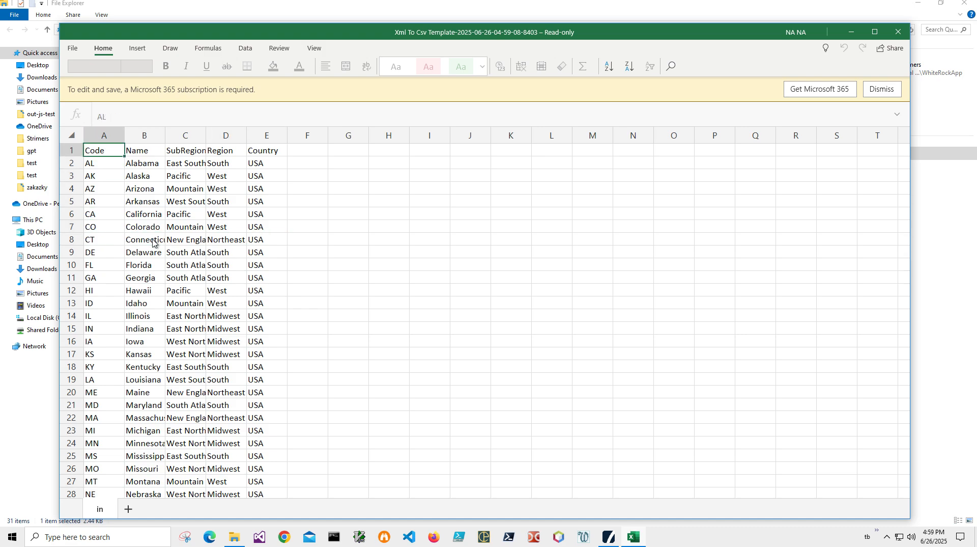
key(Down)
key(Down)
key(Down)
key(Down)
key(Down)
key(Down)
key(Down)
key(Down)
key(Down)
key(Down)
key(Down)
key(Down)
key(Down)
key(Down)
key(Down)
key(Down)
key(Down)
key(Down)
key(Down)
key(Down)
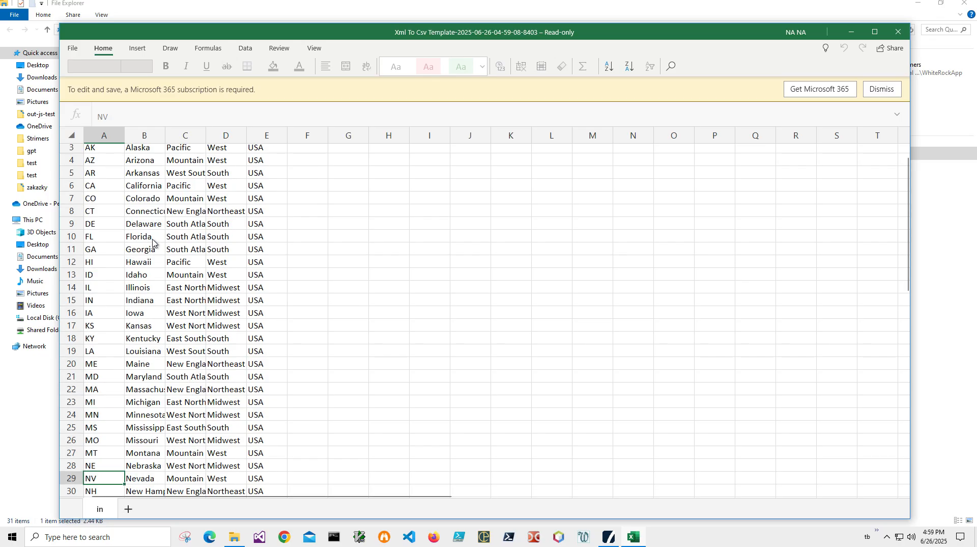
key(Down)
key(Down)
key(Down)
key(Down)
key(Down)
key(Down)
key(Down)
key(Down)
key(Down)
key(Down)
key(Down)
key(Down)
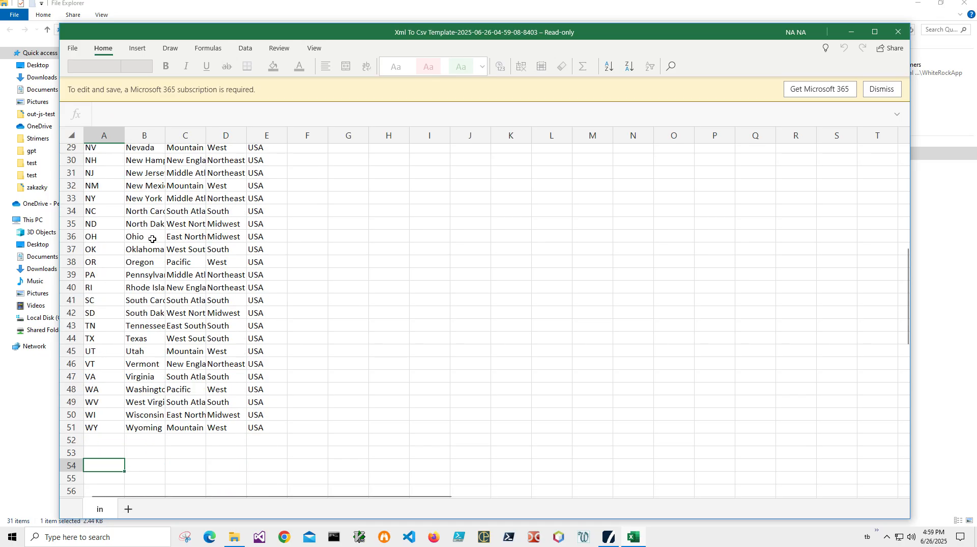
key(Up)
key(Up)
key(Up)
key(Up)
key(Up)
key(Up)
key(Up)
key(Up)
key(Up)
key(Up)
key(Up)
key(Up)
key(Up)
key(Up)
key(Up)
key(Up)
key(Up)
key(Up)
key(Up)
key(Up)
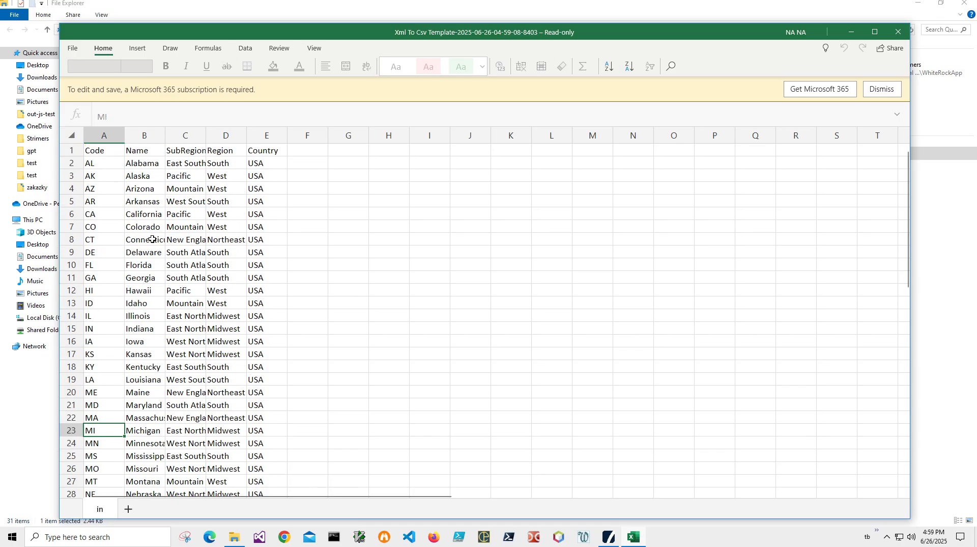
key(Page_Down)
key(Page_Down)
key(Page_Up)
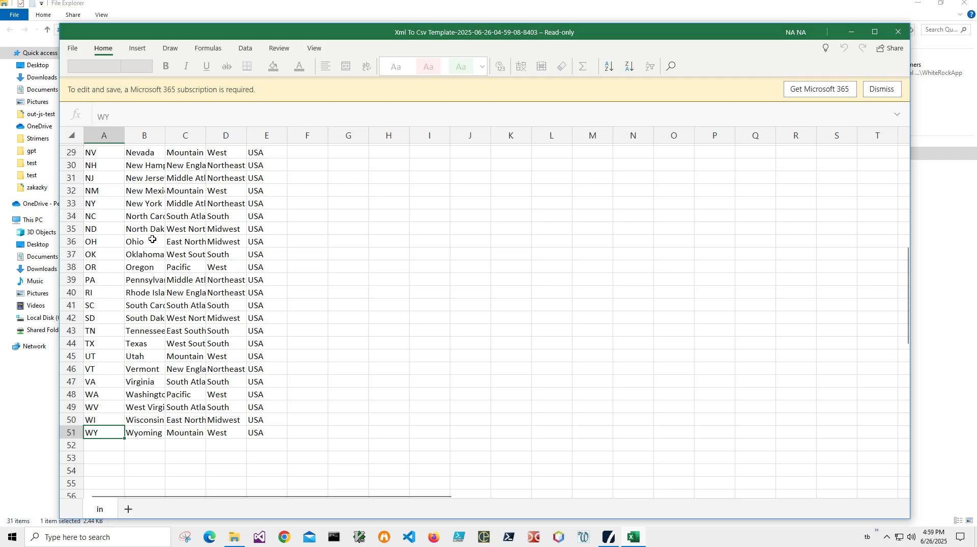
key(Up)
key(Up)
key(Page_Up)
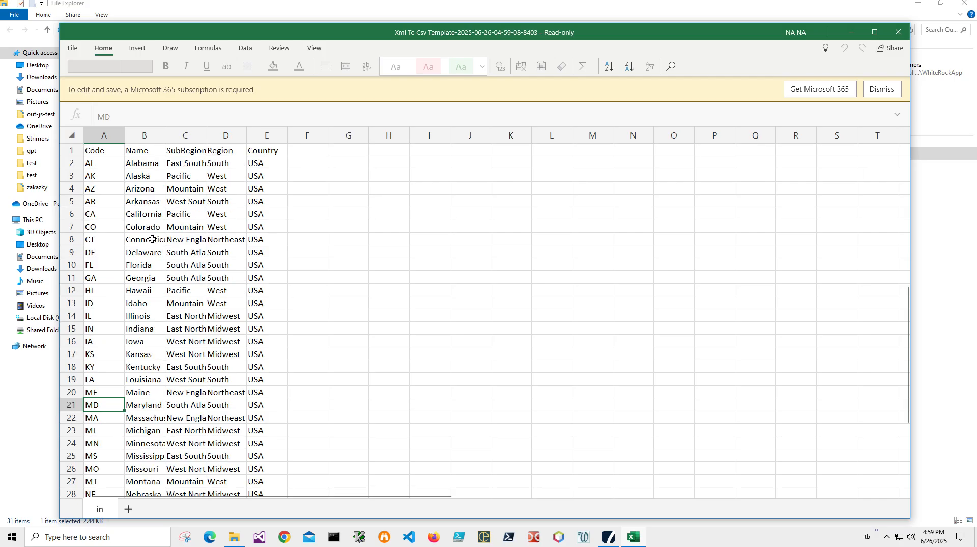
drag(94, 151, 270, 151)
click(252, 221)
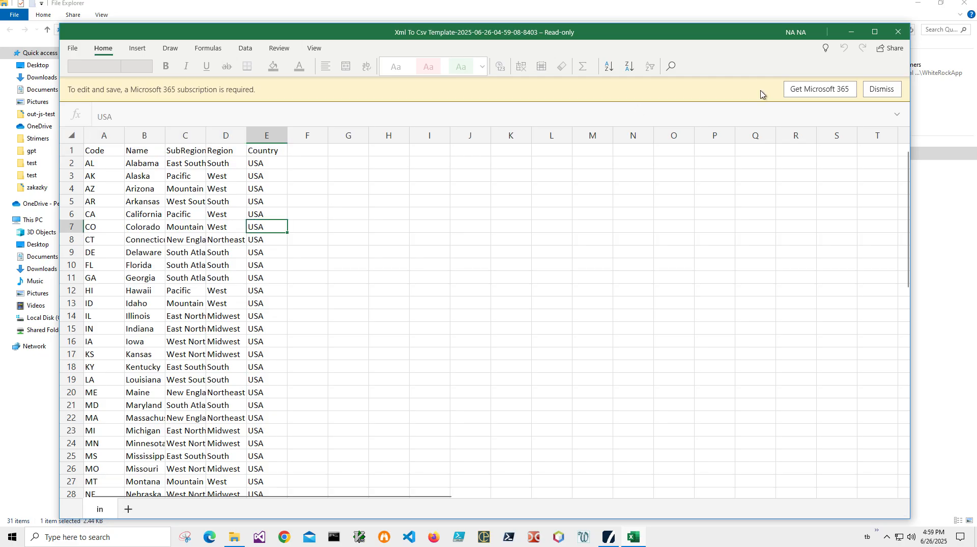